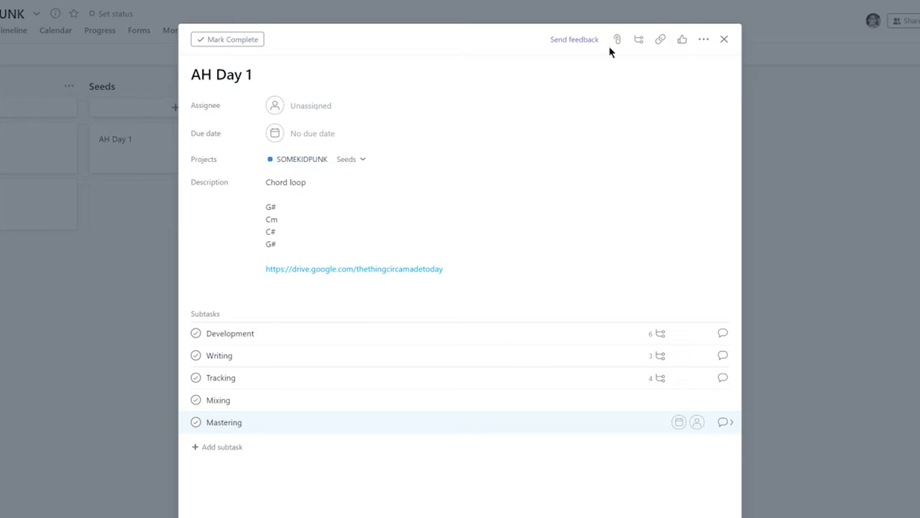
Rename the column to Structural Development and start a 'Detailed Development' column after it.
{"action": "left_click", "coordinate": [703, 40]}
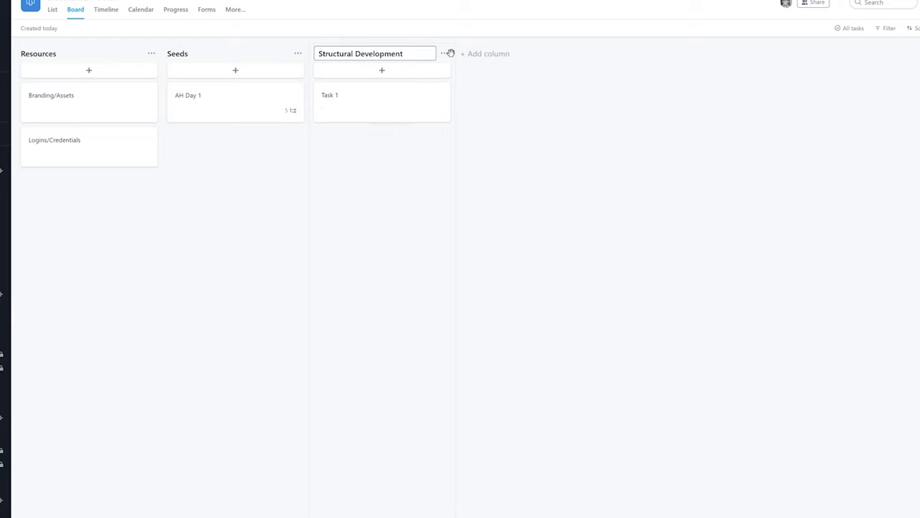
{"action": "left_click", "coordinate": [484, 57]}
{"action": "type", "text": "Detaile"}
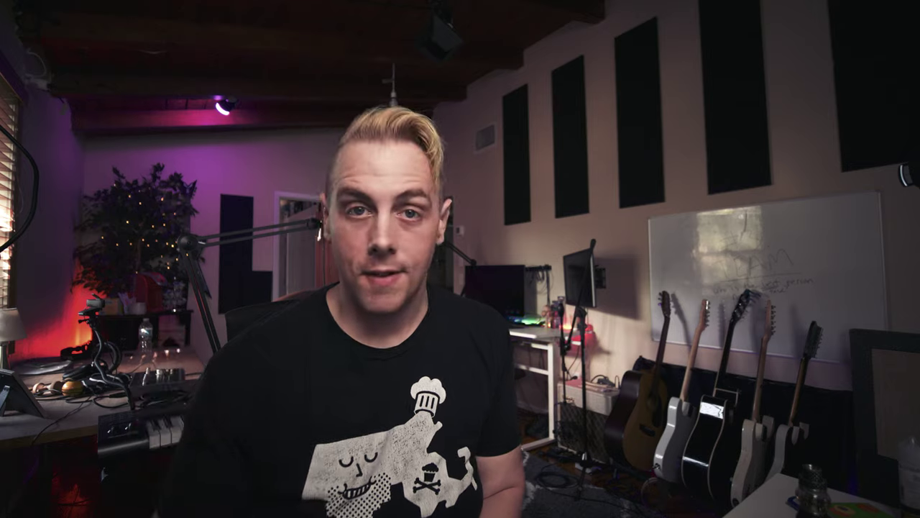
Finish the column name and mark Intro/Verse Composition complete in AH Day 1's Development subtask.
{"action": "type", "text": "i"}
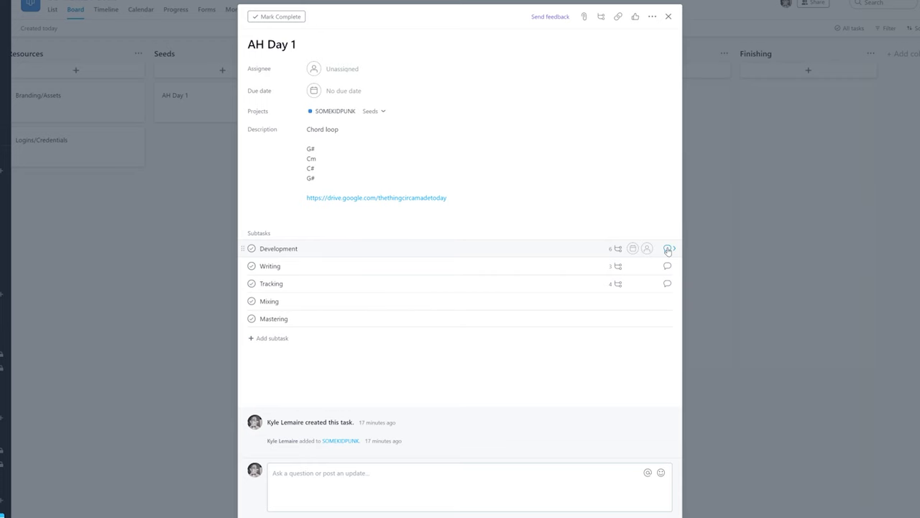
{"action": "left_click", "coordinate": [668, 250]}
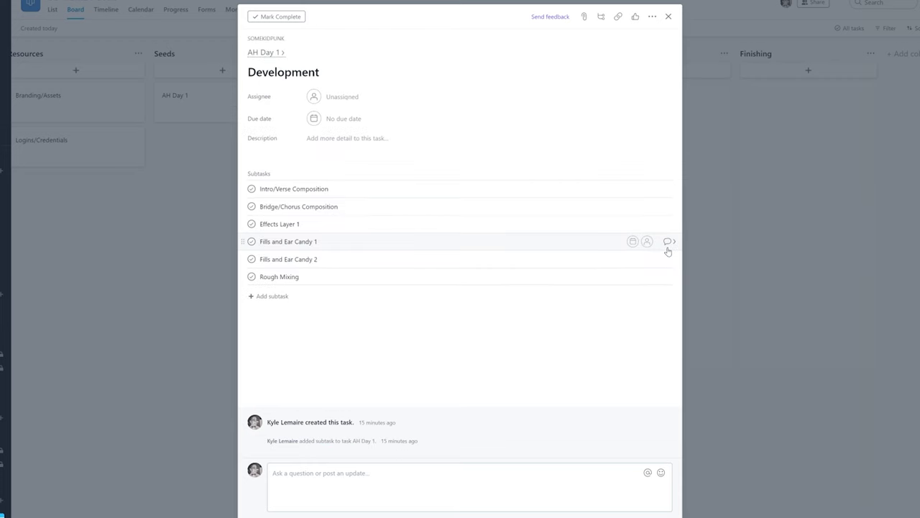
{"action": "left_click", "coordinate": [252, 189]}
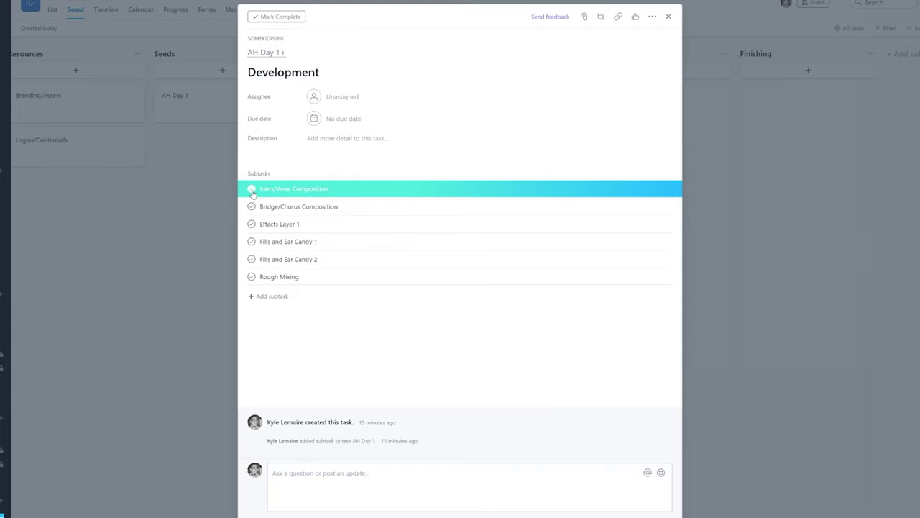
Assign Bridge/Chorus Composition to the suggested teammate and return to the board.
{"action": "left_click", "coordinate": [647, 206]}
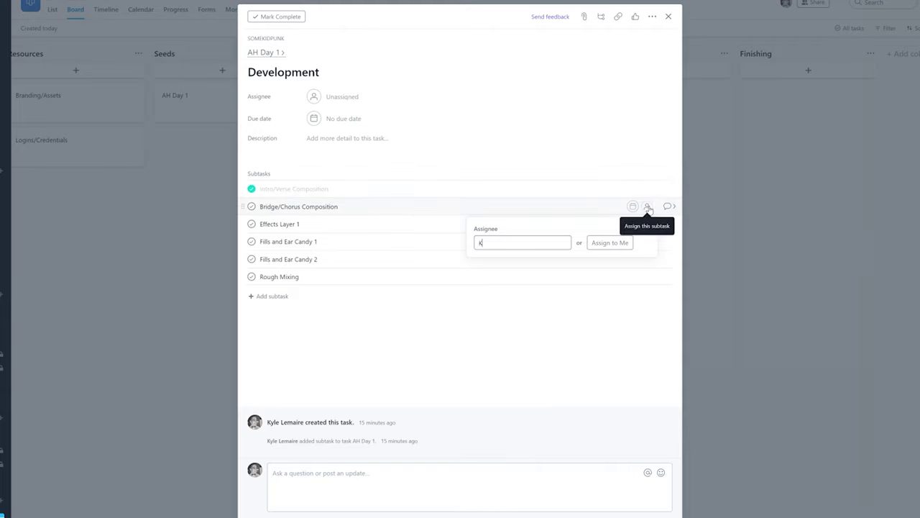
{"action": "type", "text": "Kyle"}
{"action": "left_click", "coordinate": [550, 267]}
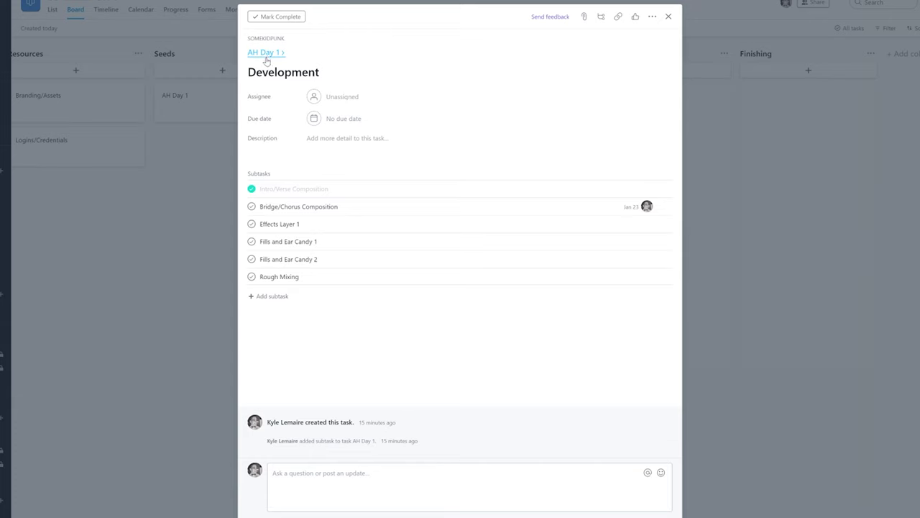
{"action": "left_click", "coordinate": [265, 57]}
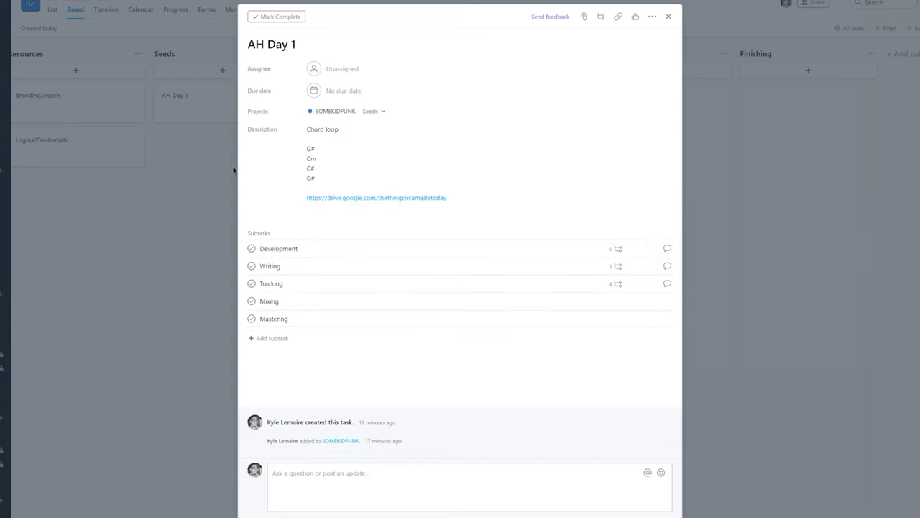
{"action": "left_click", "coordinate": [164, 253]}
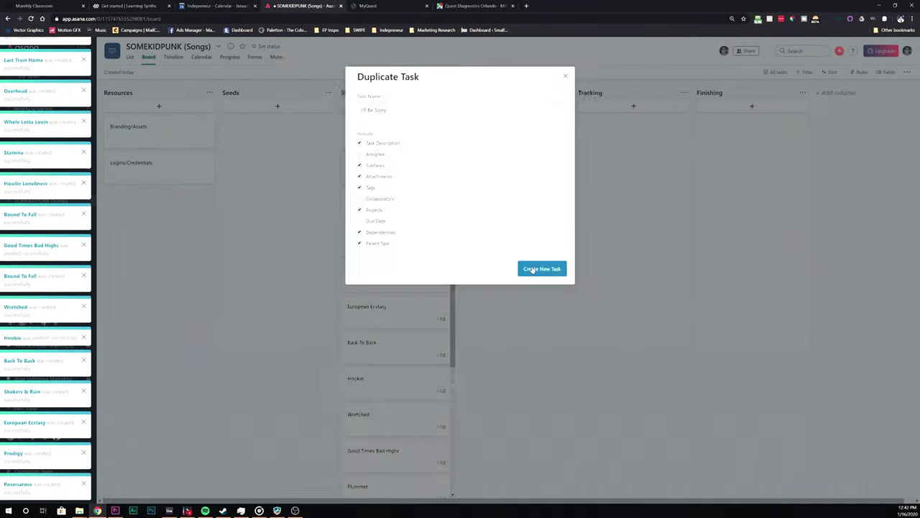
Confirm the Duplicate Task dialog to create the new song task.
{"action": "left_click", "coordinate": [542, 269]}
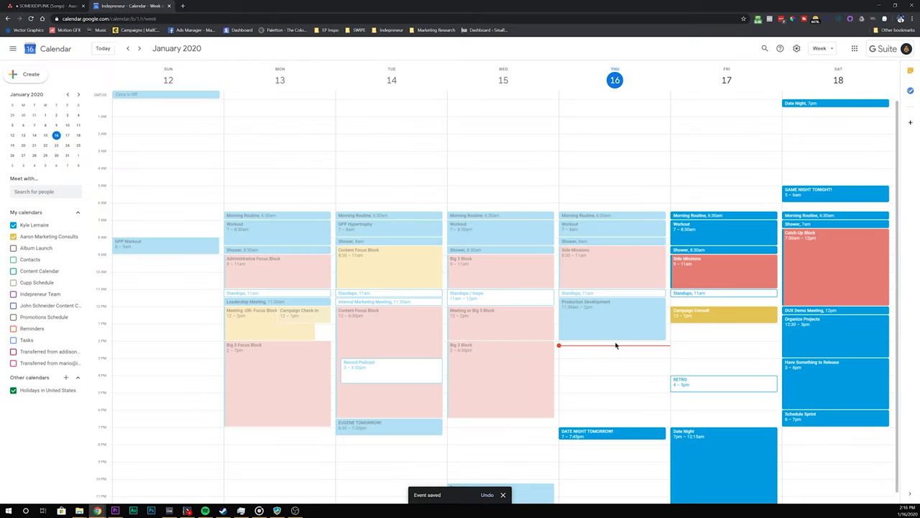
Add Thursday events Seeding/Writing 2–4pm and Tracking Block 4–7pm.
{"action": "left_click_drag", "start_coordinate": [613, 351], "coordinate": [615, 373]}
{"action": "type", "text": "Seeding/Writing"}
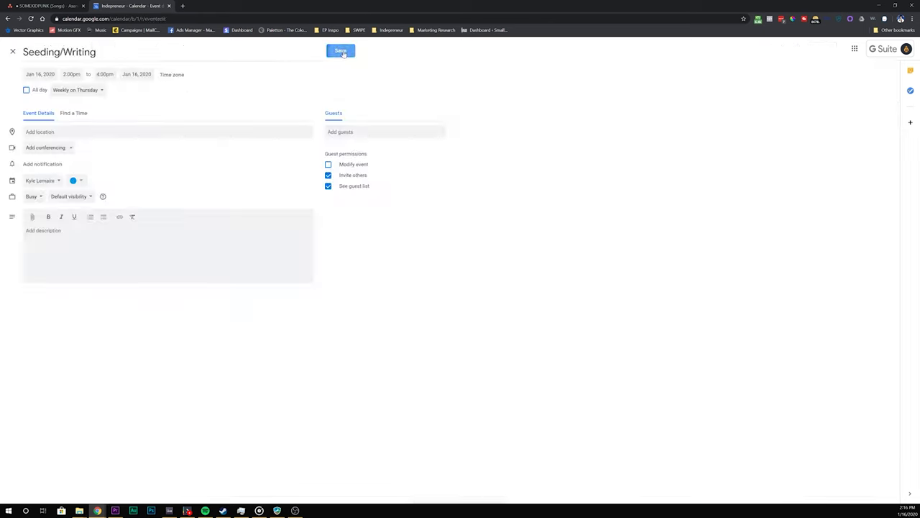
{"action": "left_click_drag", "start_coordinate": [601, 376], "coordinate": [601, 424]}
{"action": "type", "text": "Tracking Block"}
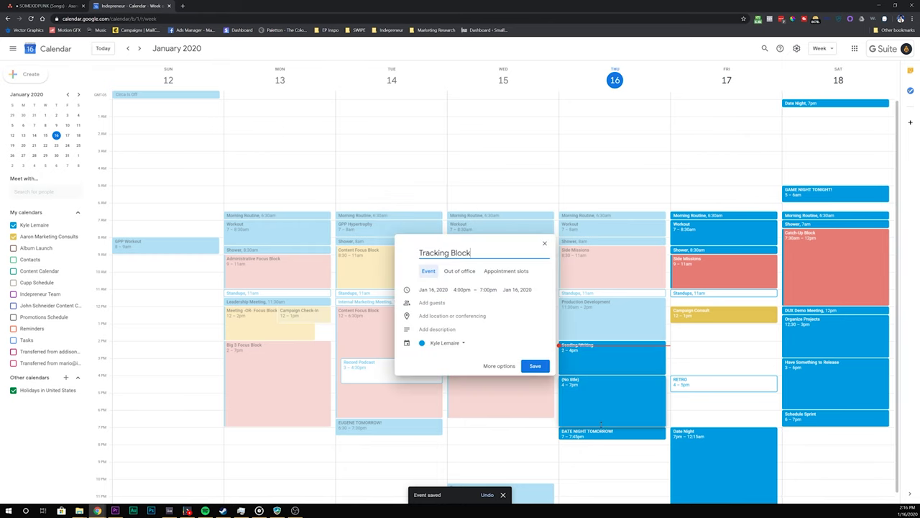
Add Friday events Writing 11:30am–2pm and Tracking 2–4pm.
{"action": "left_click_drag", "start_coordinate": [719, 298], "coordinate": [738, 338]}
{"action": "type", "text": "Writing"}
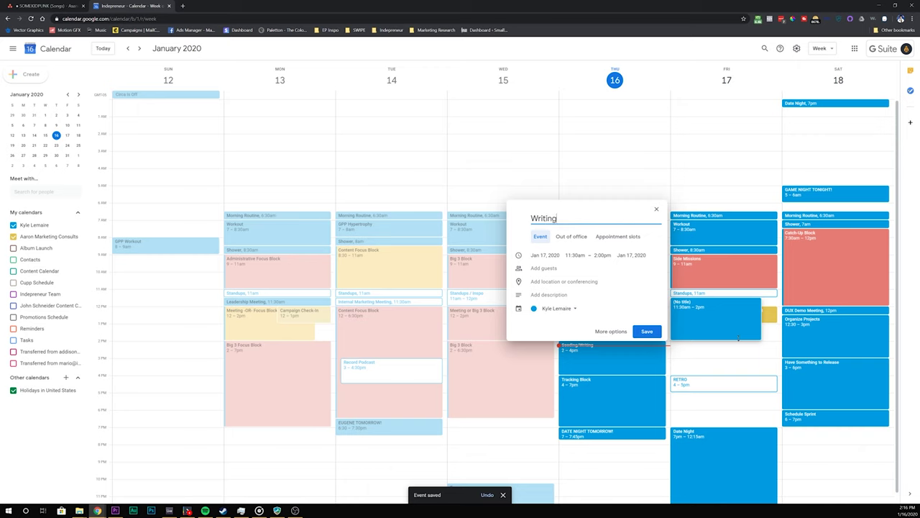
{"action": "key", "text": "Return"}
{"action": "left_click_drag", "start_coordinate": [708, 344], "coordinate": [707, 371]}
{"action": "type", "text": "Tracking"}
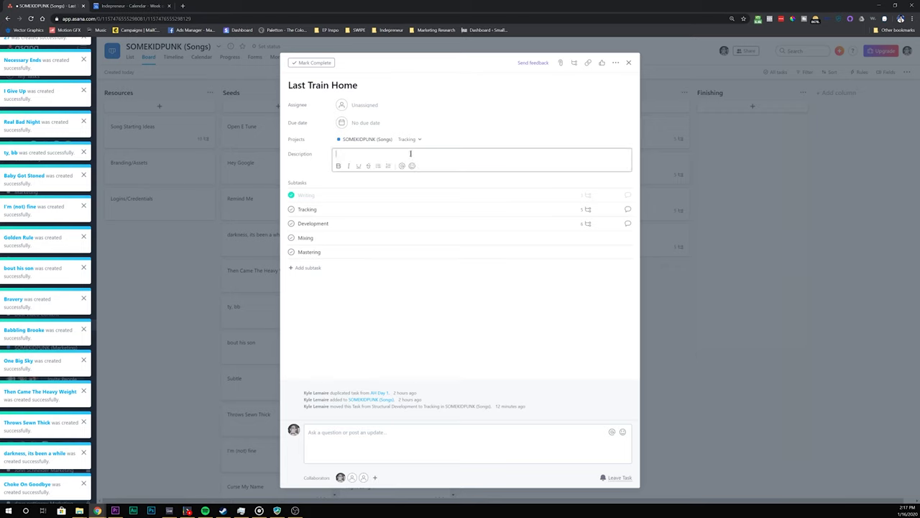
Mark the Leads subtask complete and assign the Tracking subtask to the teammate, due today.
{"action": "left_click", "coordinate": [612, 209]}
{"action": "type", "text": "Kyle"}
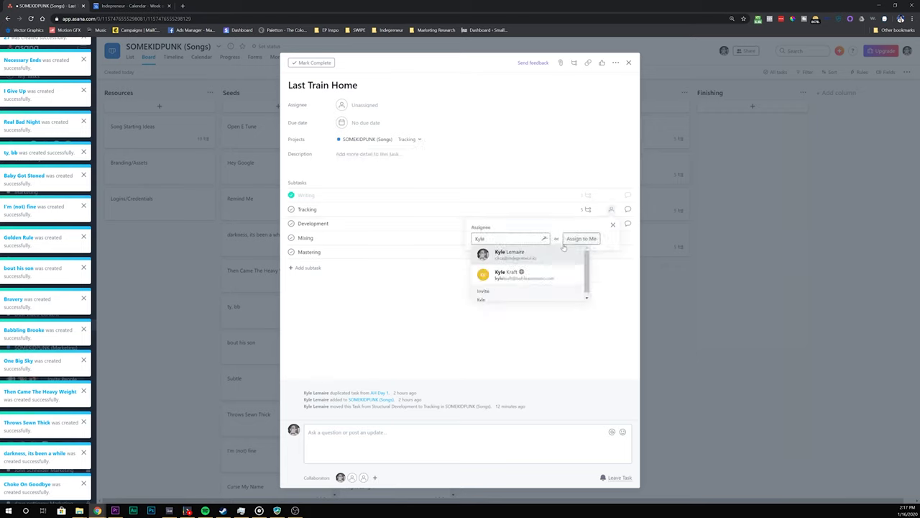
{"action": "key", "text": "BackSpace"}
{"action": "key", "text": "BackSpace"}
{"action": "key", "text": "BackSpace"}
{"action": "key", "text": "BackSpace"}
{"action": "left_click", "coordinate": [599, 209]}
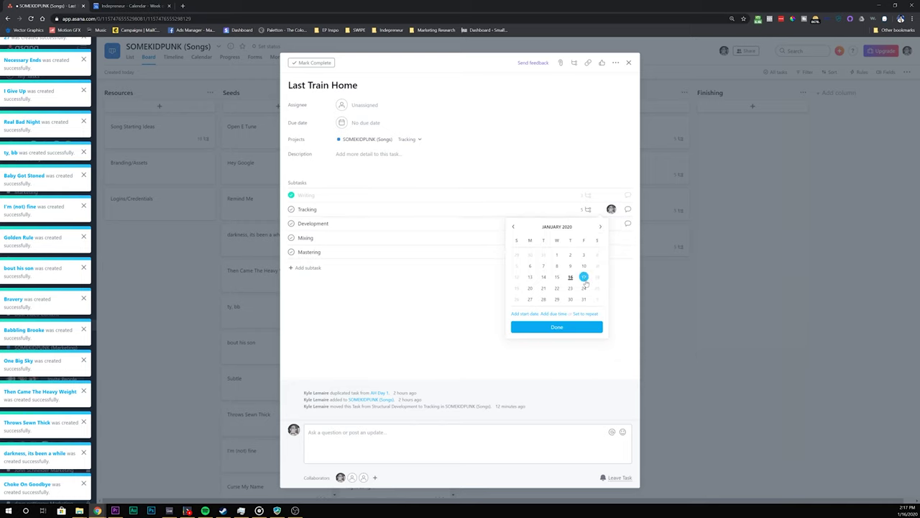
{"action": "left_click", "coordinate": [485, 210]}
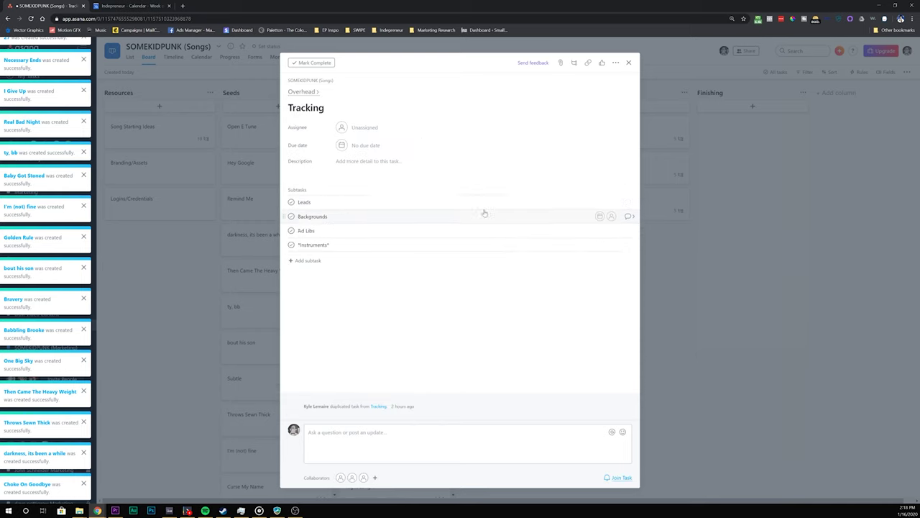
{"action": "left_click", "coordinate": [292, 203]}
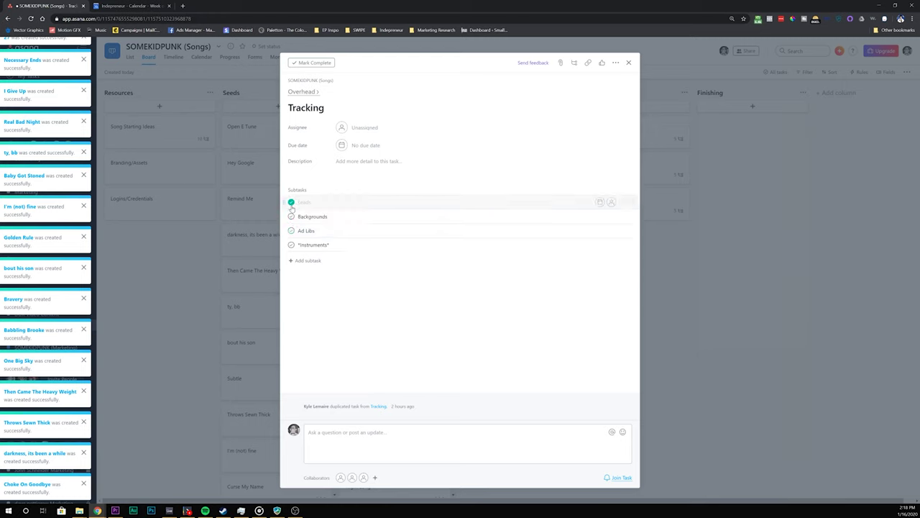
{"action": "left_click", "coordinate": [360, 127]}
{"action": "type", "text": "Ky"}
{"action": "key", "text": "Return"}
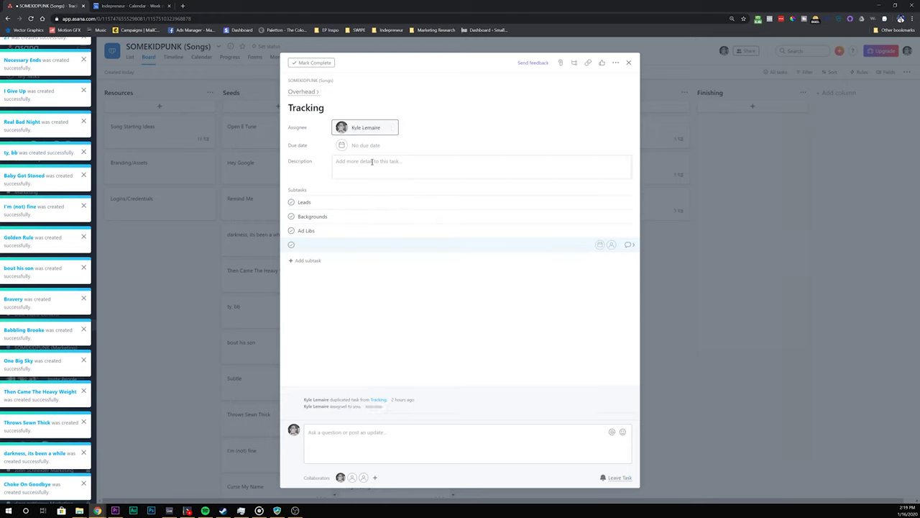
{"action": "left_click", "coordinate": [370, 144]}
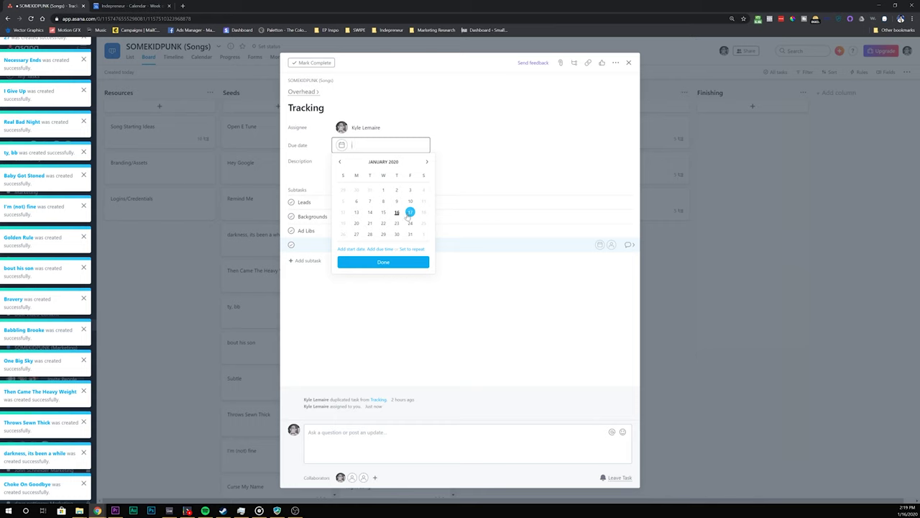
{"action": "left_click", "coordinate": [397, 212]}
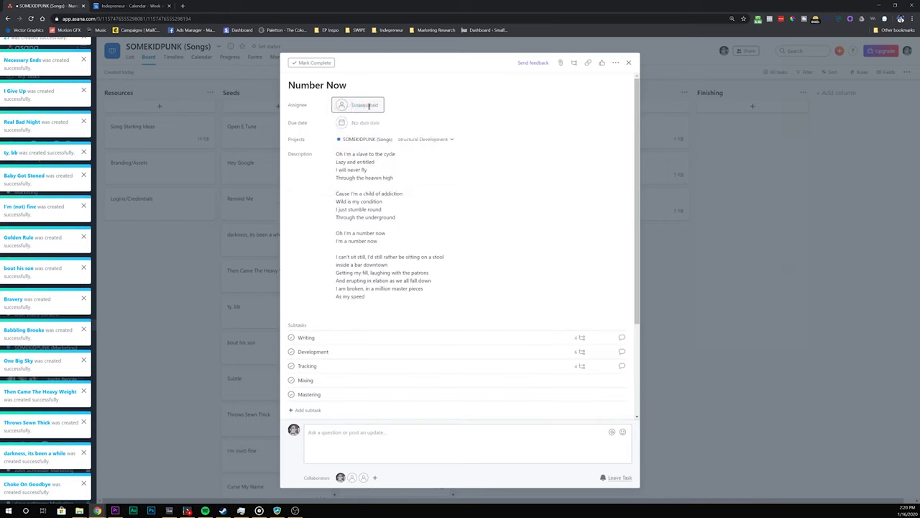
Assign Number Now and its Writing subtask to yourself, then close the task.
{"action": "left_click", "coordinate": [365, 105]}
{"action": "type", "text": "k"}
{"action": "key", "text": "Return"}
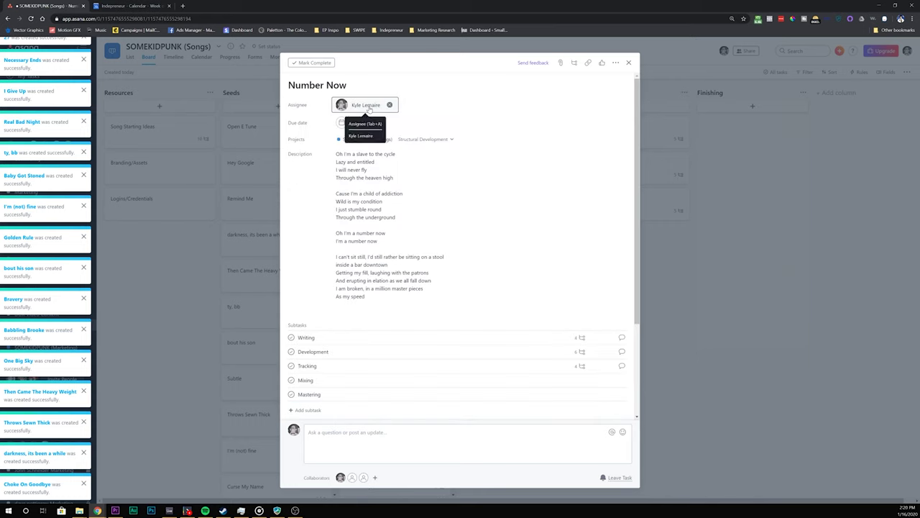
{"action": "left_click", "coordinate": [360, 123]}
{"action": "key", "text": "Escape"}
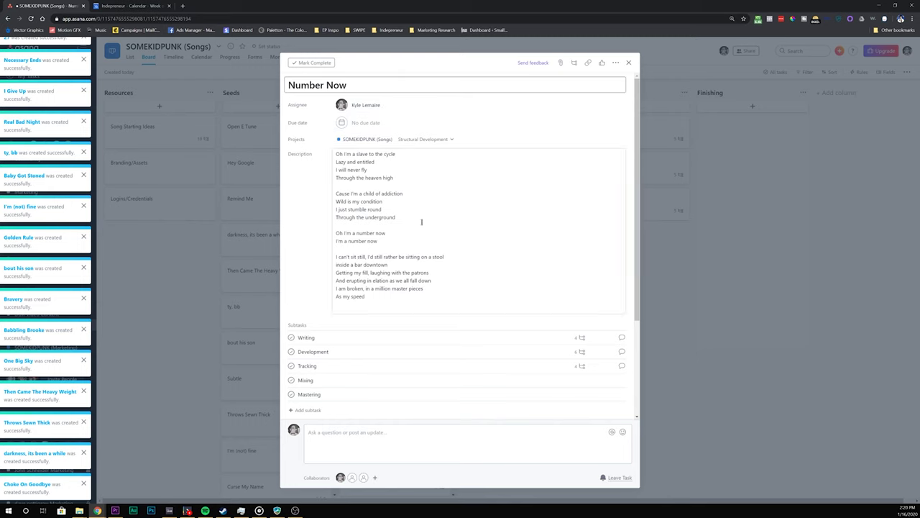
{"action": "type", "text": "Kyle"}
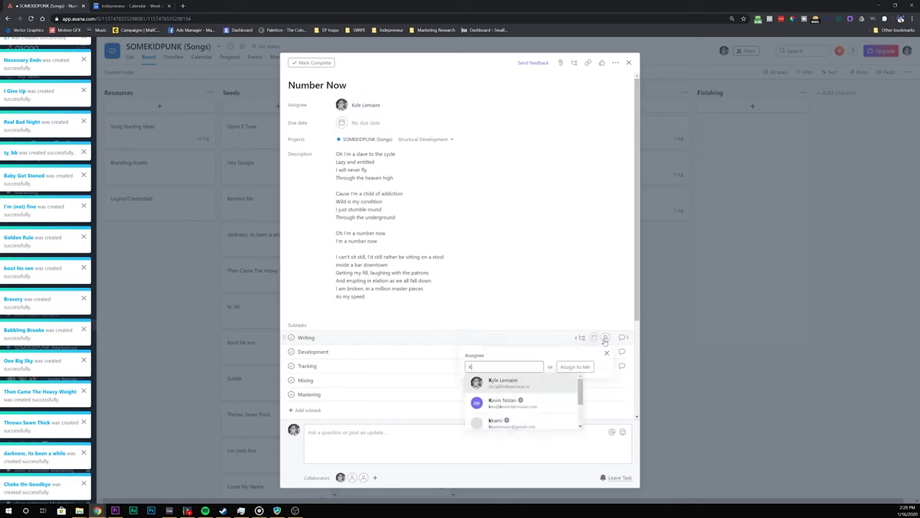
{"action": "left_click", "coordinate": [690, 240]}
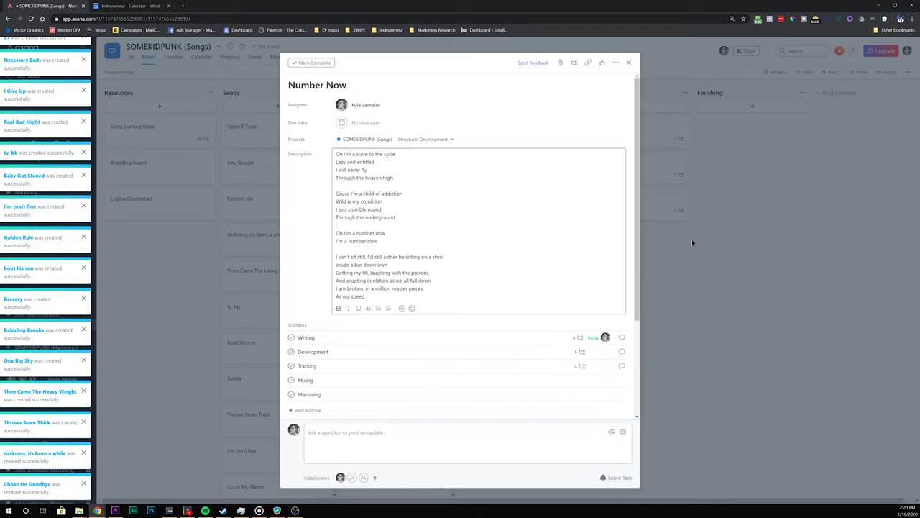
{"action": "left_click", "coordinate": [690, 241]}
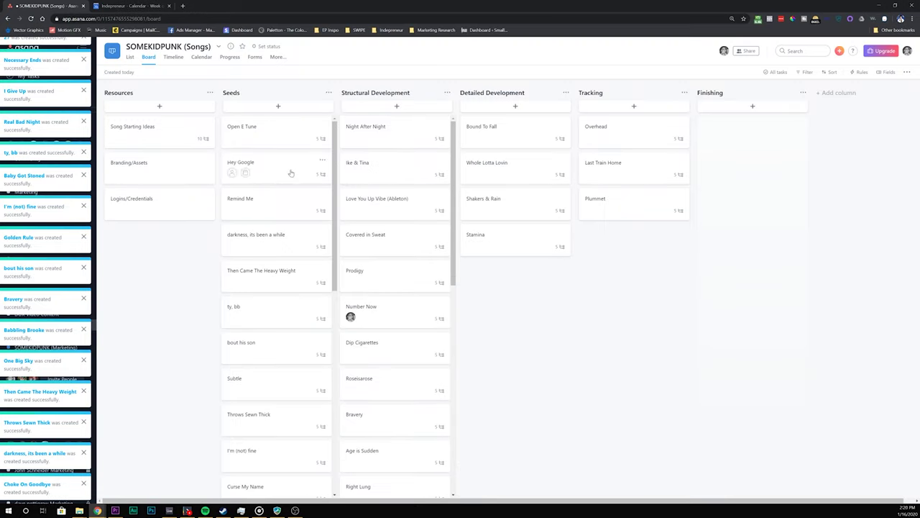
Move AH Day 1 to the top of Structural Development, assigned to yourself, due Monday, January 20.
{"action": "scroll", "coordinate": [393, 246], "scroll_direction": "down", "scroll_amount": 7}
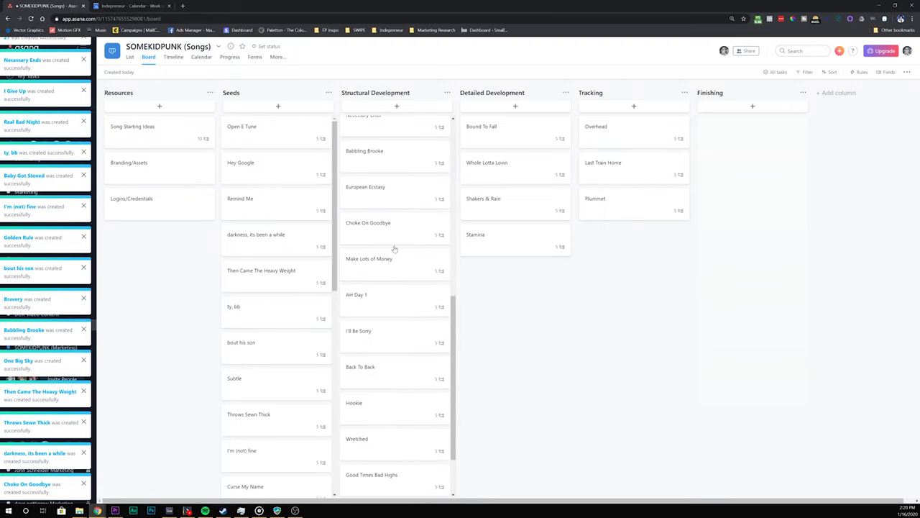
{"action": "left_click_drag", "start_coordinate": [389, 166], "coordinate": [384, 138]}
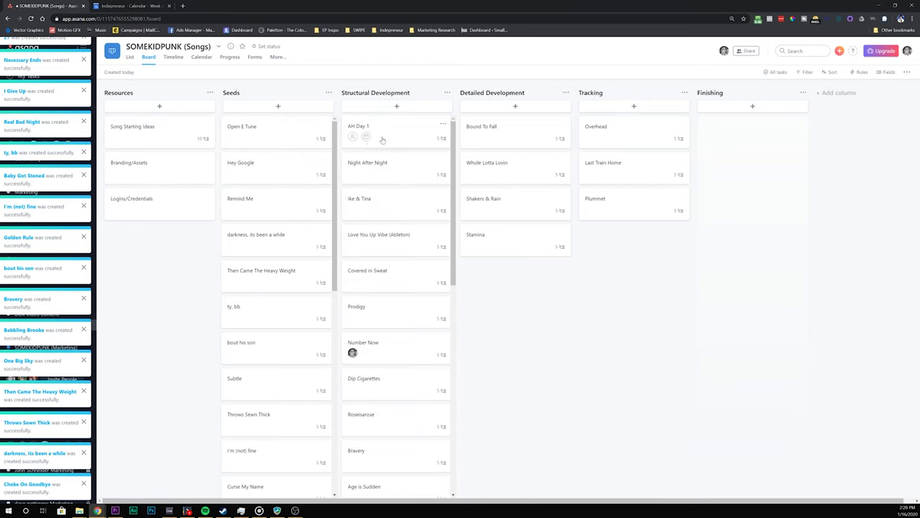
{"action": "left_click", "coordinate": [352, 138]}
{"action": "type", "text": "Kyle"}
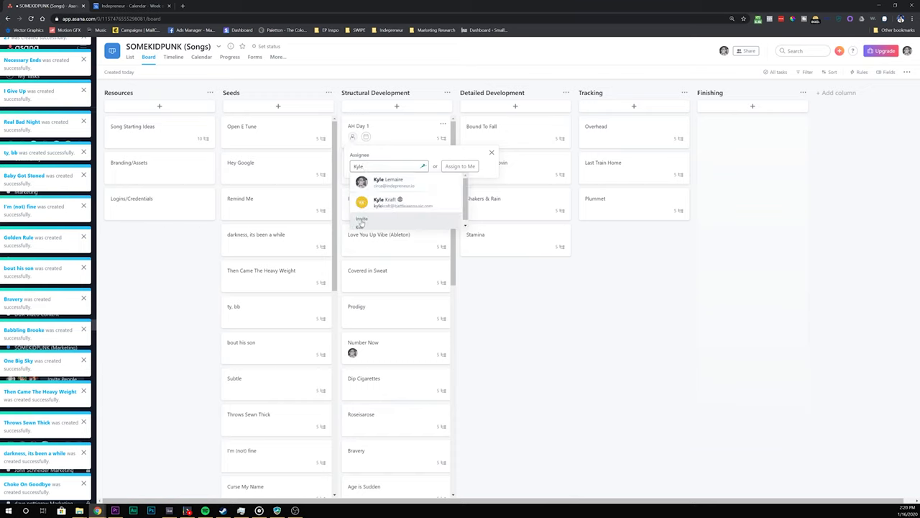
{"action": "left_click", "coordinate": [382, 187]}
{"action": "left_click", "coordinate": [366, 137]}
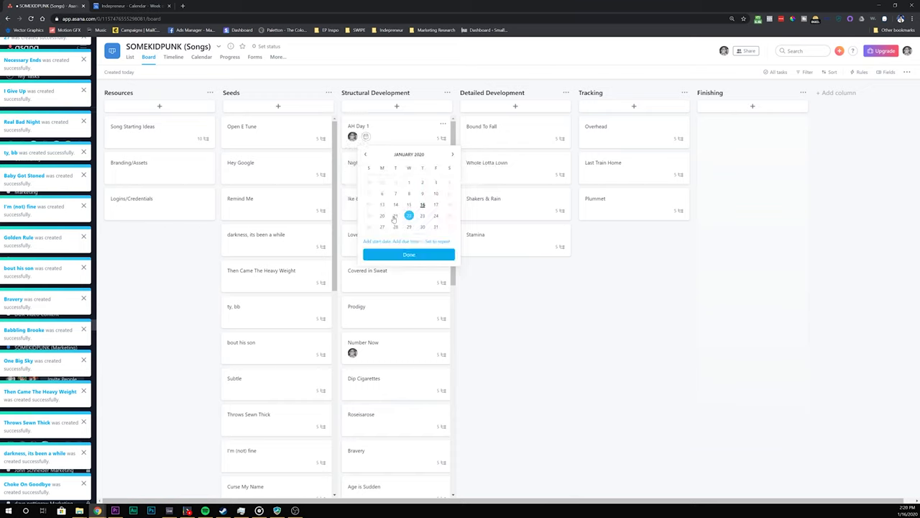
{"action": "left_click", "coordinate": [382, 215]}
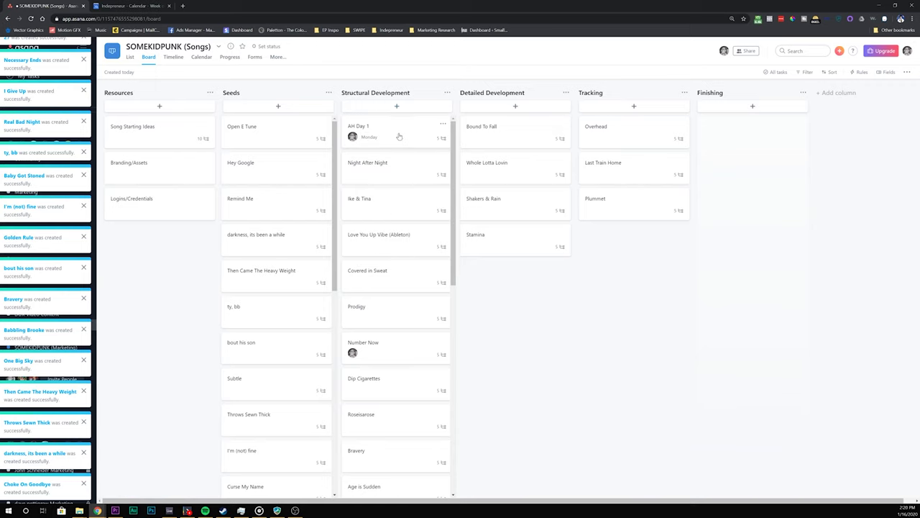
Delete the link from AH Day 1's task description.
{"action": "left_click", "coordinate": [400, 135]}
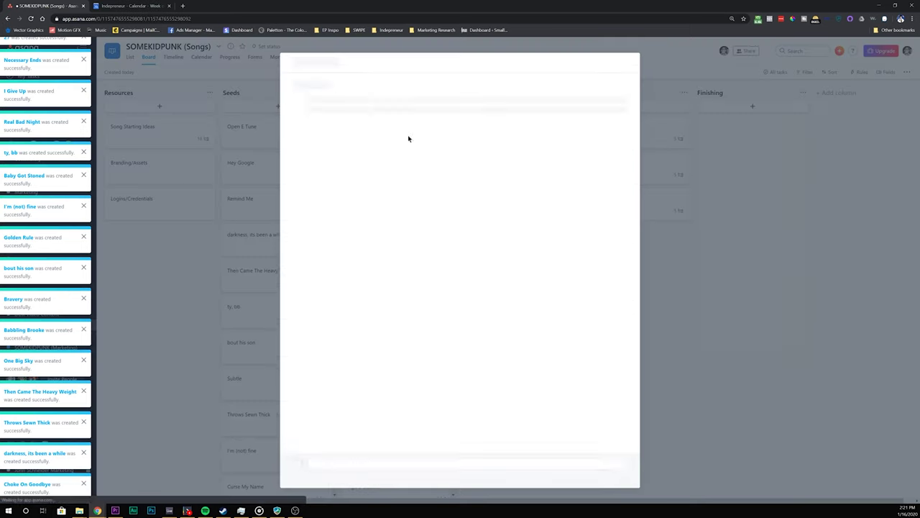
{"action": "left_click", "coordinate": [472, 213]}
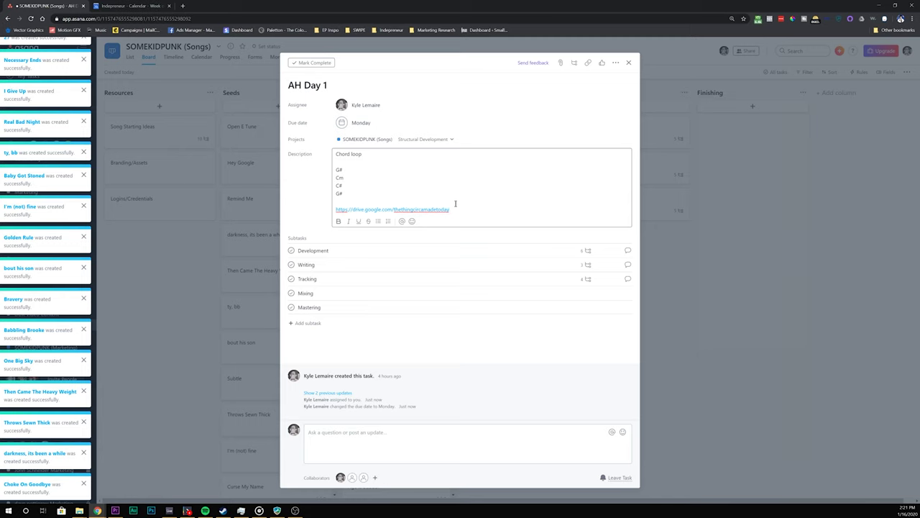
{"action": "left_click_drag", "start_coordinate": [455, 204], "coordinate": [299, 203]}
{"action": "key", "text": "BackSpace"}
{"action": "key", "text": "BackSpace"}
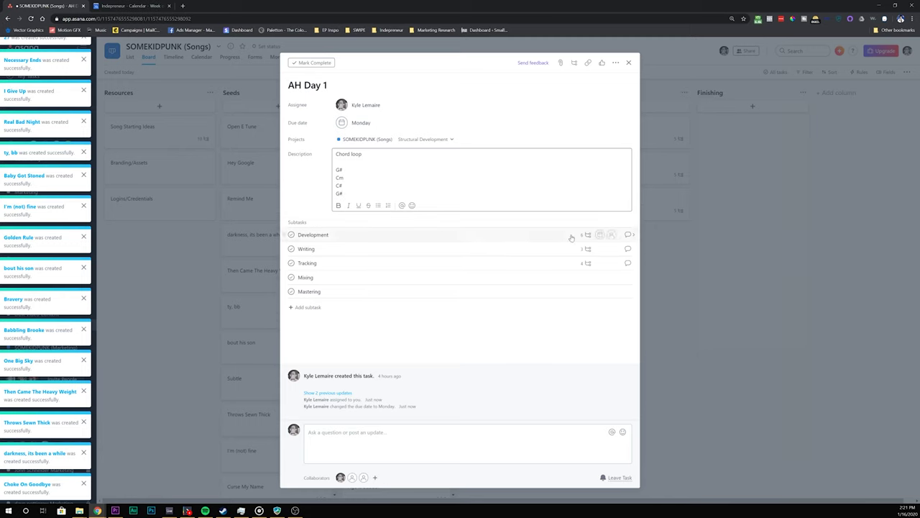
Assign the Development subtask to yourself, due January 17, and close the task.
{"action": "left_click", "coordinate": [610, 235]}
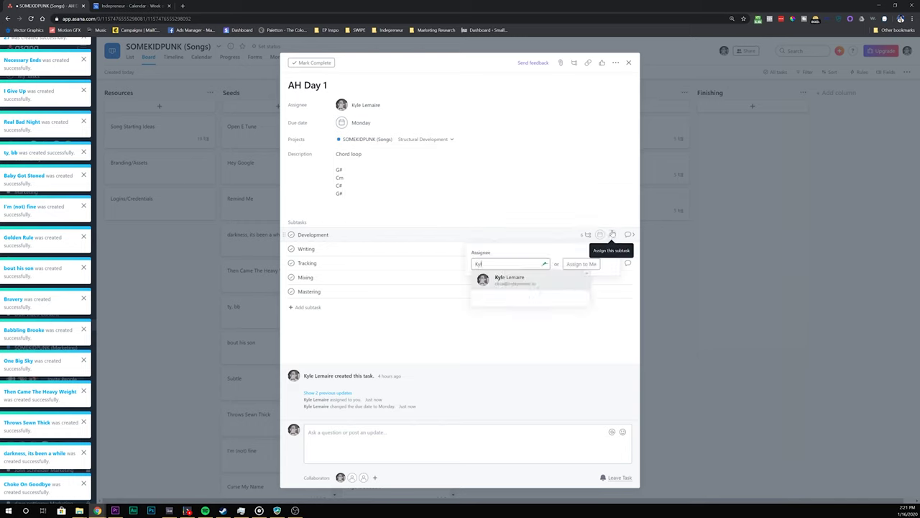
{"action": "left_click", "coordinate": [581, 264]}
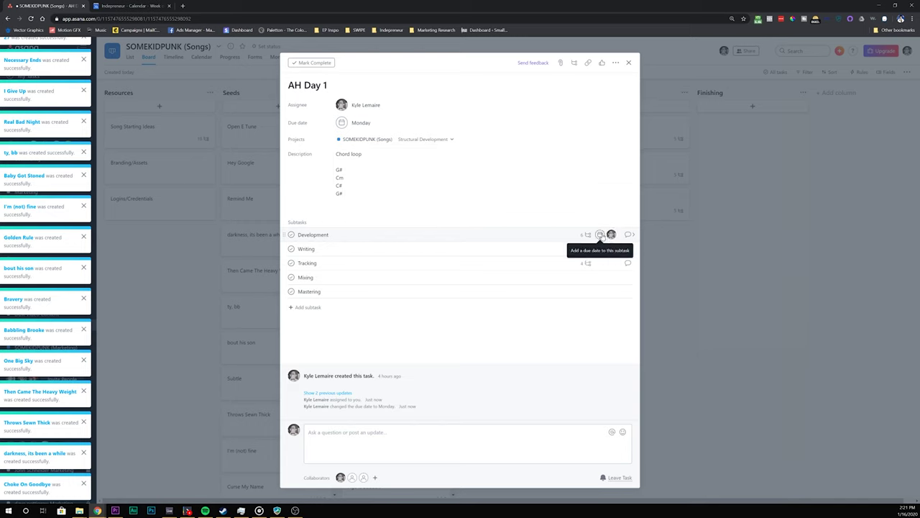
{"action": "left_click", "coordinate": [600, 249]}
{"action": "left_click", "coordinate": [586, 304]}
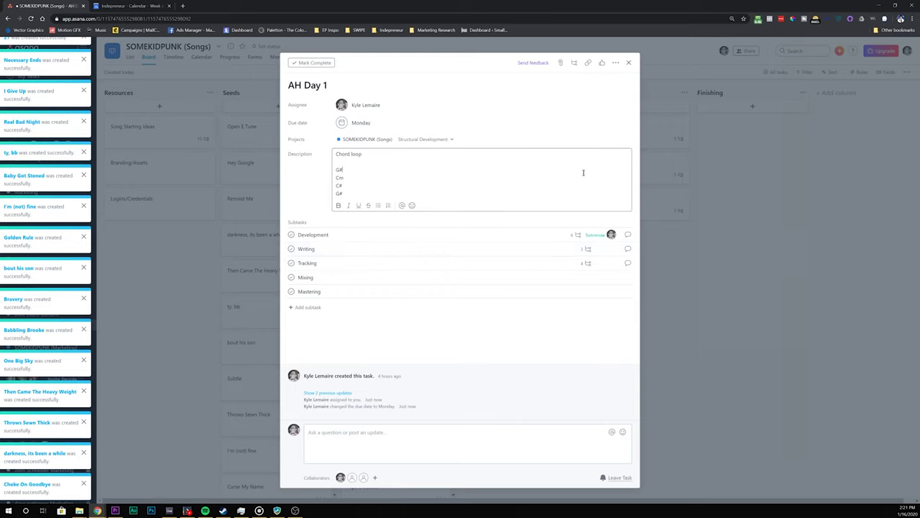
{"action": "left_click", "coordinate": [653, 178]}
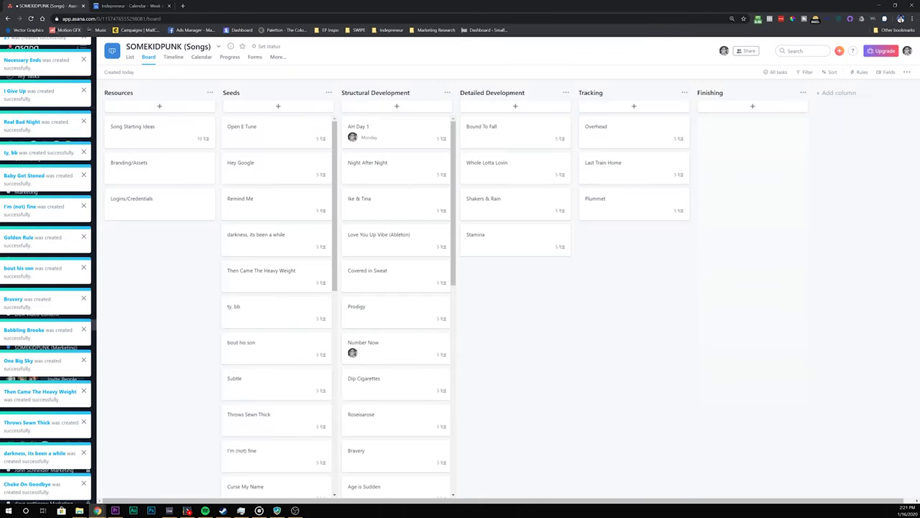
Reload Asana and review My Tasks, including the scheduled song subtasks.
{"action": "left_click", "coordinate": [31, 18]}
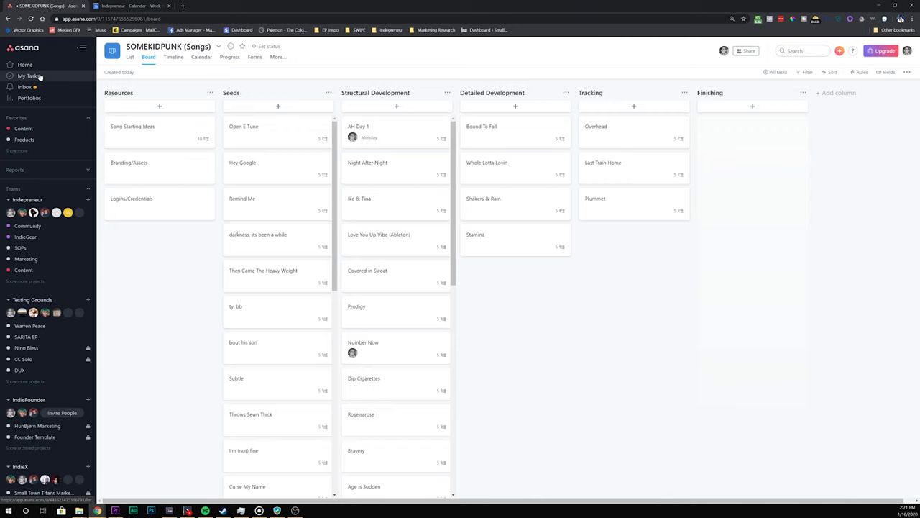
{"action": "left_click", "coordinate": [29, 75]}
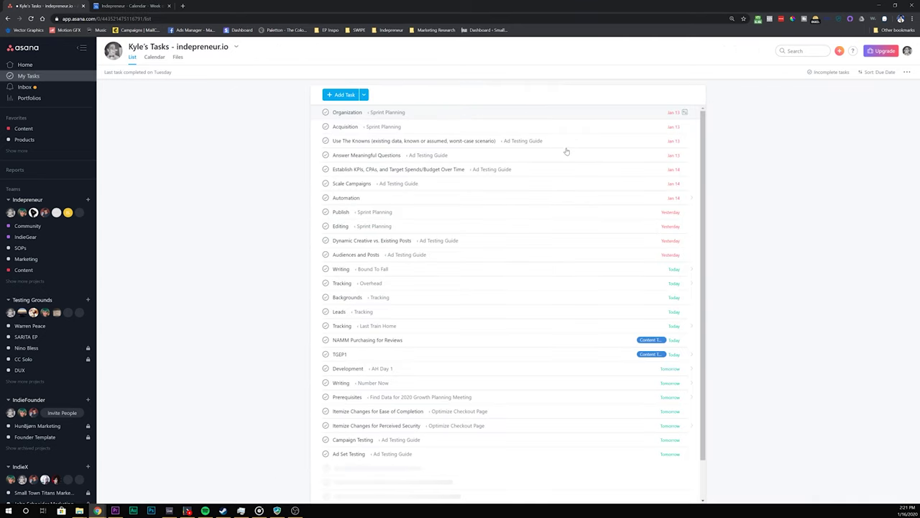
{"action": "scroll", "coordinate": [494, 127], "scroll_direction": "down", "scroll_amount": 1}
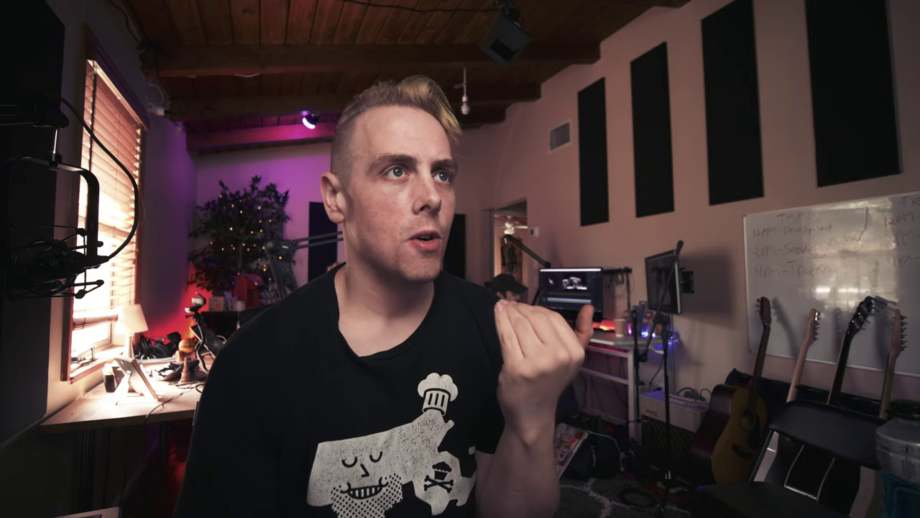